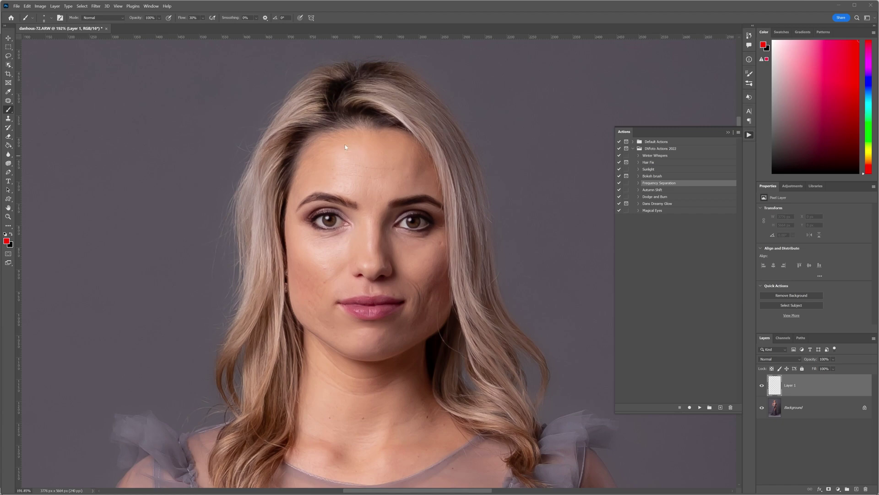
Outline the shiny highlights on the forehead, cheek and nose with red brush strokes on Layer 1.
mouse_move(351, 145)
mouse_down()
mouse_move(321, 181)
mouse_move(353, 199)
mouse_move(370, 175)
mouse_move(357, 148)
mouse_up()
mouse_move(365, 253)
mouse_down()
mouse_move(379, 239)
mouse_move(363, 273)
mouse_move(374, 258)
mouse_up()
mouse_move(356, 224)
mouse_down()
mouse_move(329, 231)
mouse_move(302, 226)
mouse_move(315, 266)
mouse_move(349, 261)
mouse_move(359, 223)
mouse_move(330, 227)
mouse_up()
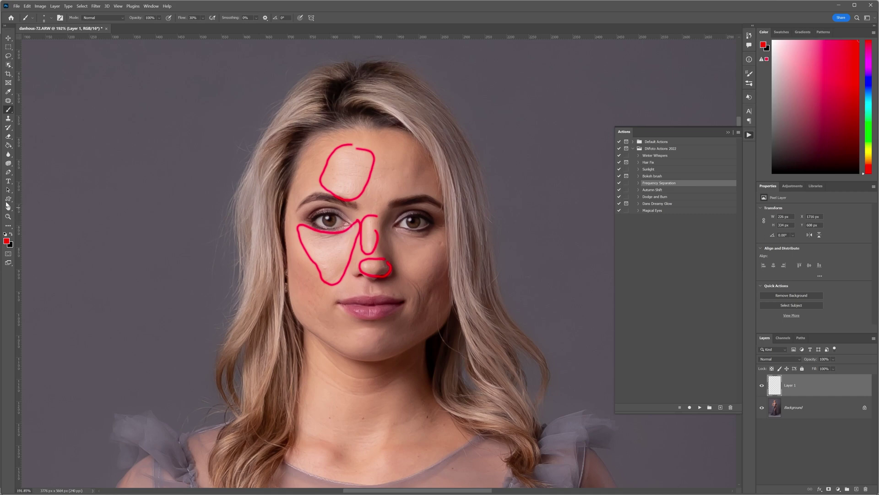
Delete the layer holding the red outlines, leaving only the Background layer.
click(7, 217)
drag(397, 242, 345, 243)
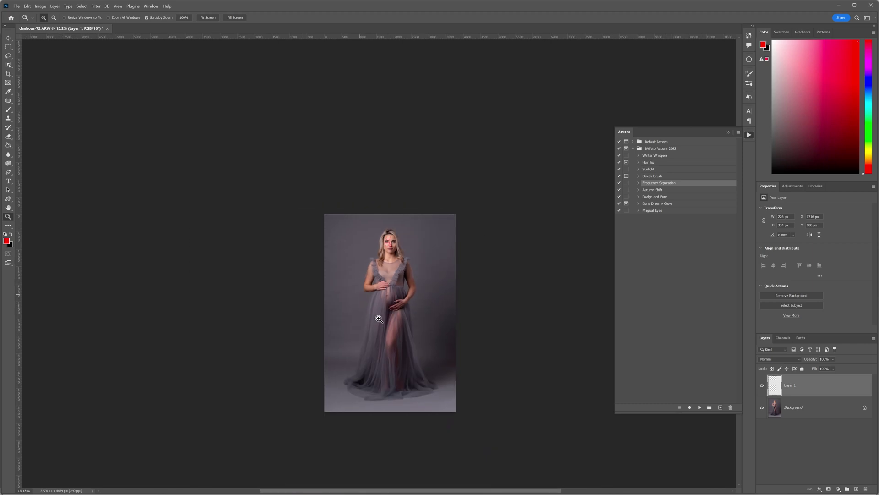
drag(401, 408, 406, 205)
drag(402, 173, 420, 120)
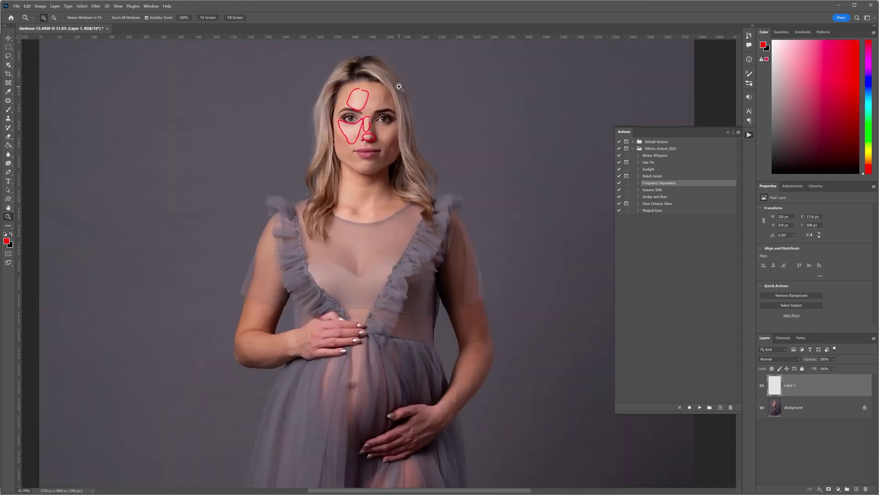
mouse_move(380, 95)
mouse_down()
mouse_move(343, 89)
mouse_move(373, 102)
mouse_move(381, 93)
mouse_up()
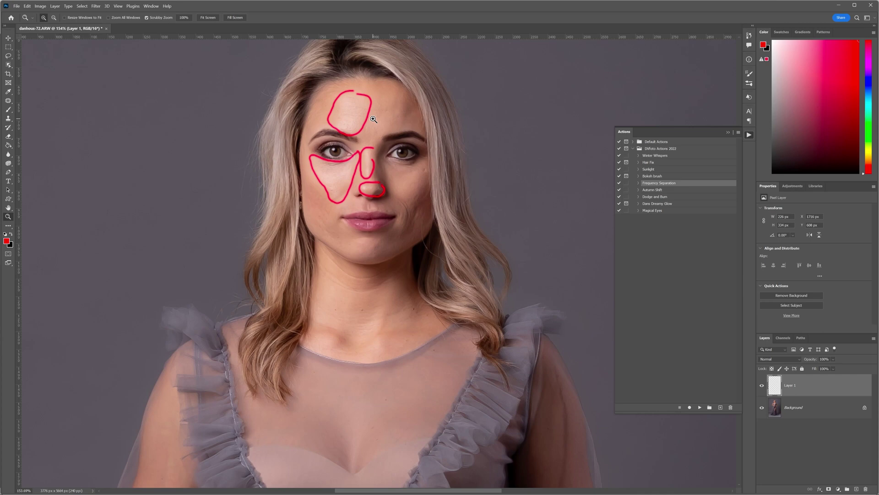
mouse_move(382, 103)
mouse_down()
mouse_move(392, 92)
mouse_move(375, 100)
mouse_up()
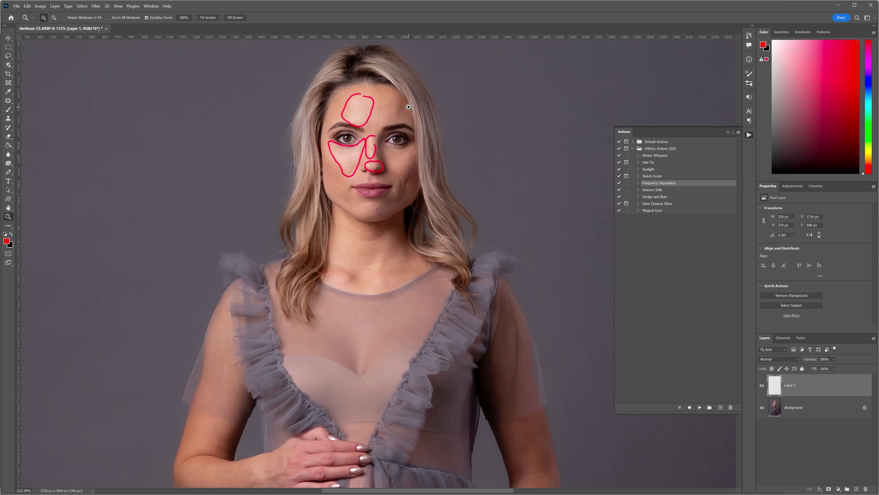
key(Delete)
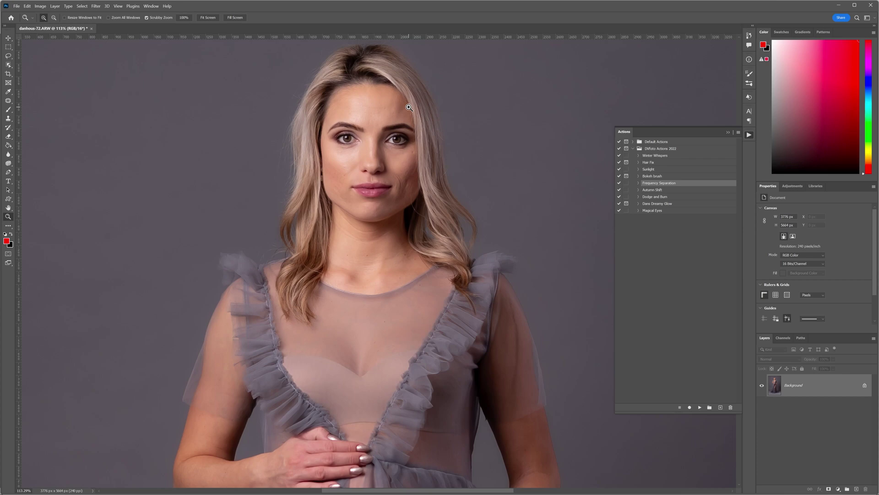
Add a Selective Color adjustment layer above the Background layer.
click(373, 87)
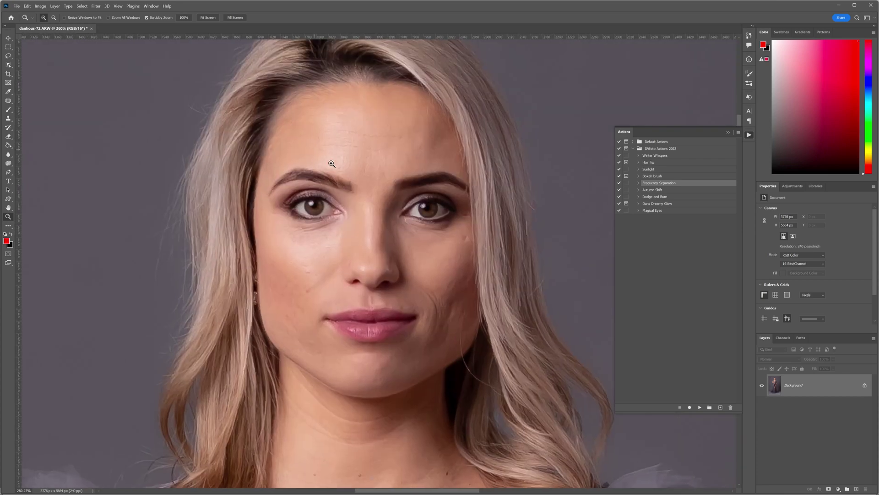
mouse_move(300, 153)
mouse_down()
mouse_move(386, 134)
mouse_move(298, 146)
mouse_up()
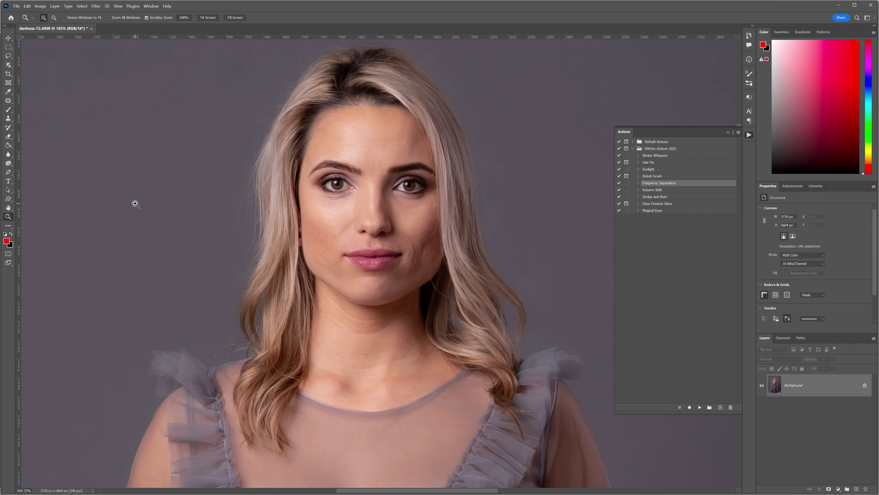
click(839, 488)
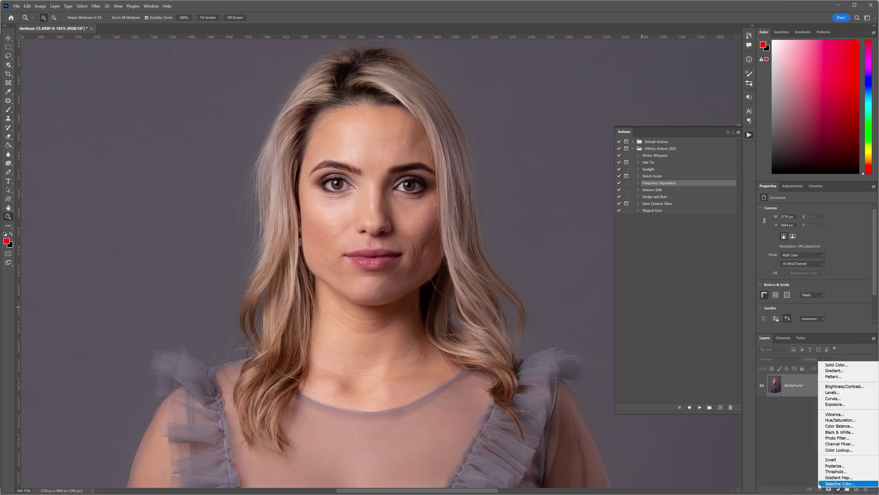
click(786, 456)
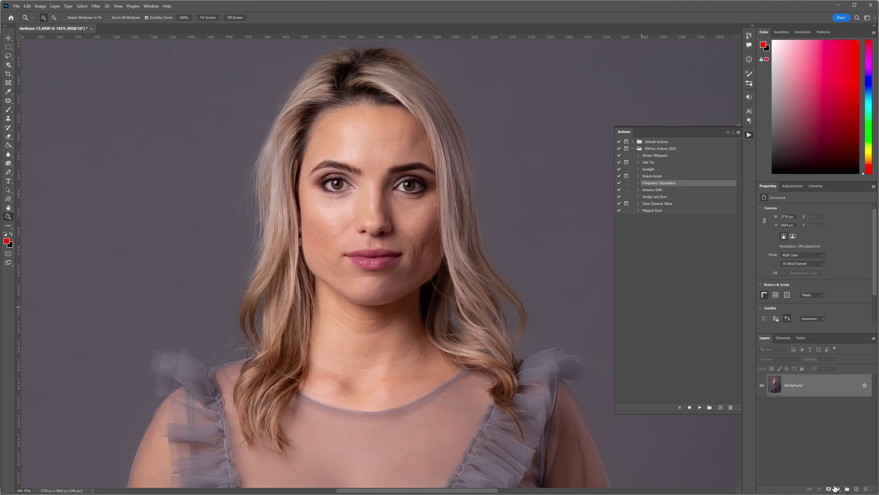
click(837, 488)
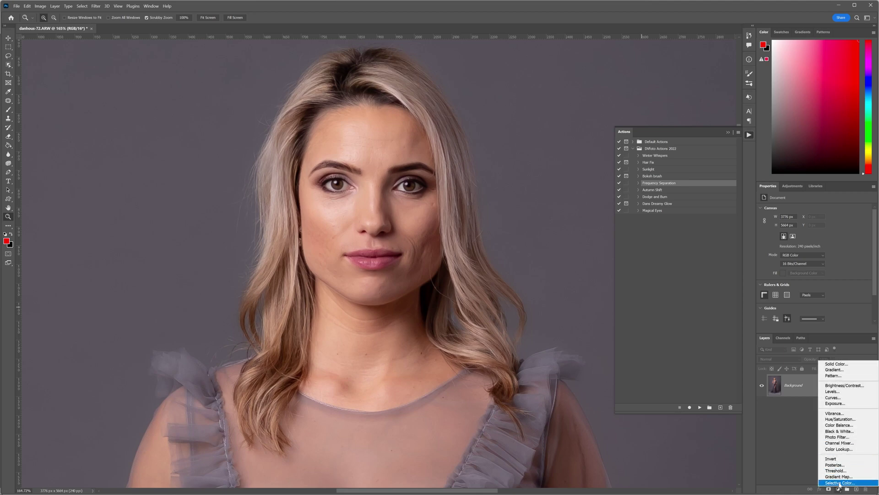
click(840, 483)
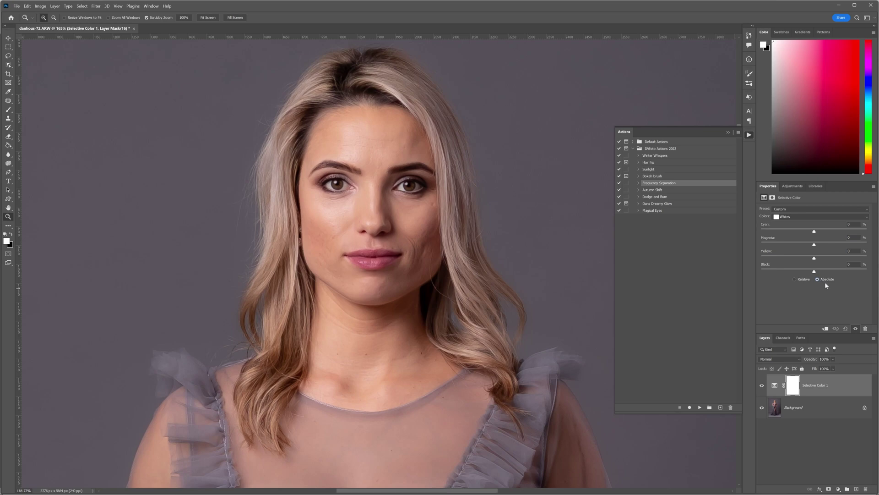
Target the Whites in the Selective Color adjustment and set their Black to +27%.
click(806, 218)
click(800, 223)
click(790, 214)
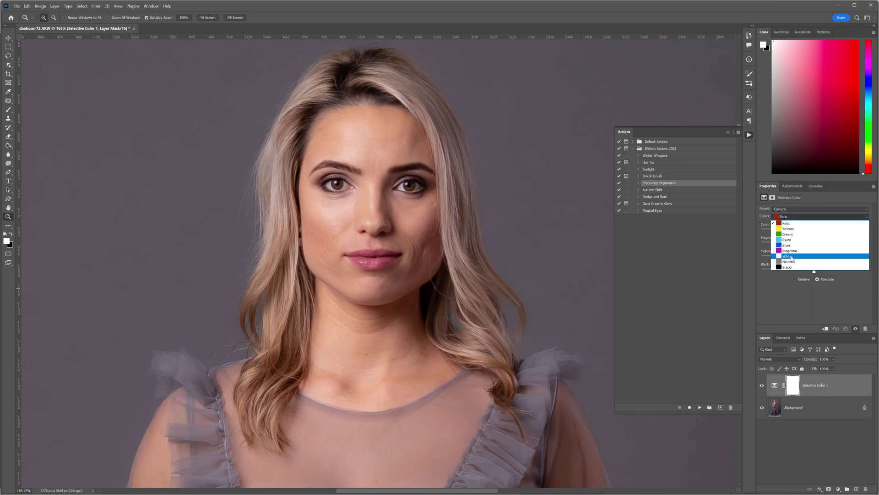
click(792, 256)
click(797, 218)
click(793, 258)
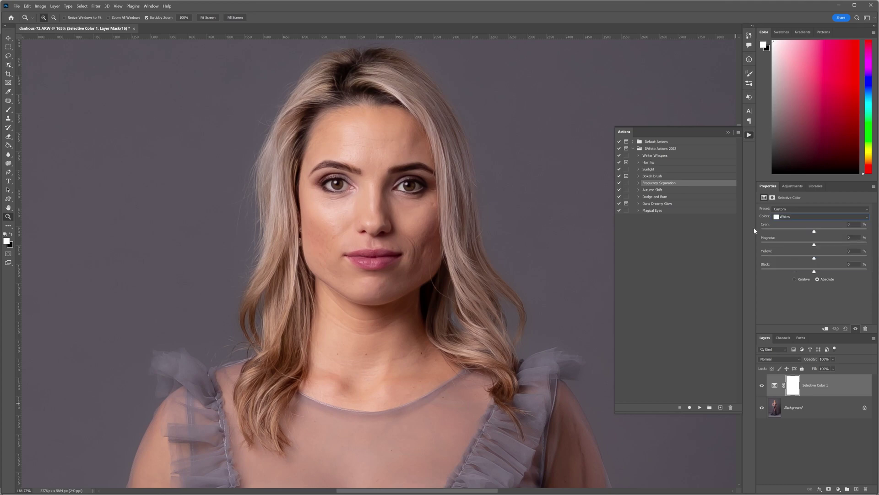
scroll(349, 134, up, 2)
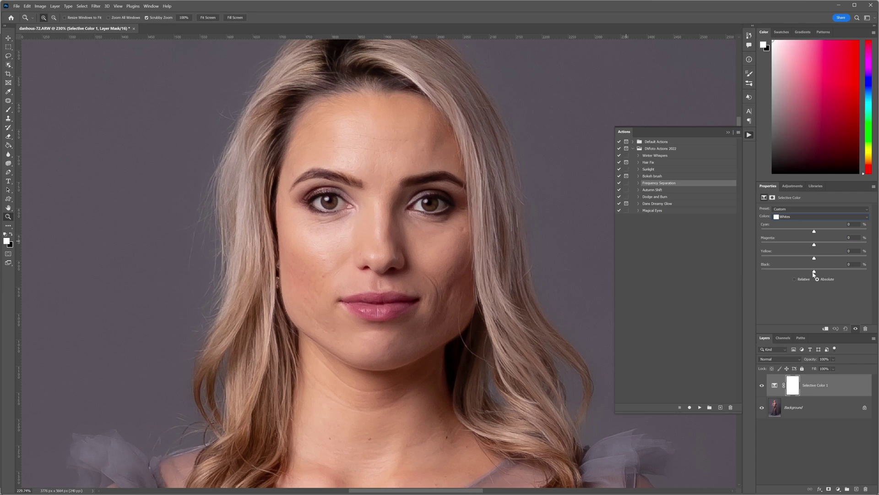
drag(814, 272, 859, 278)
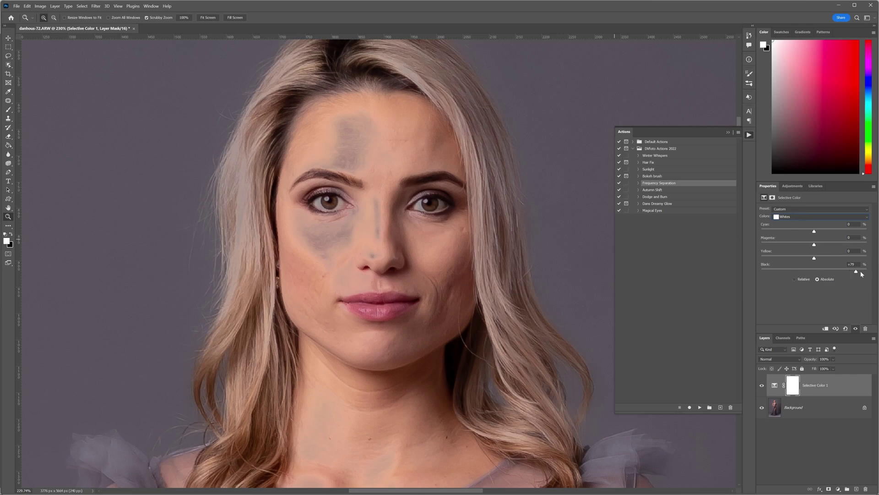
drag(857, 272, 828, 271)
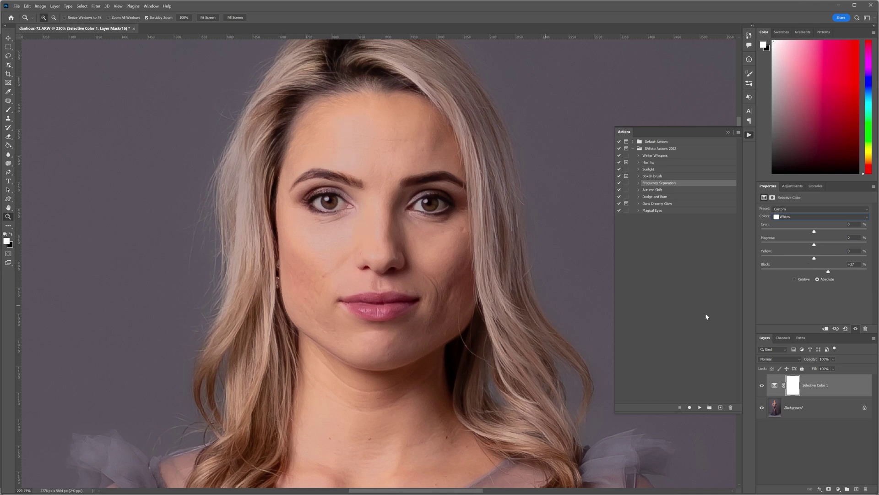
Compare the face with and without the adjustment, and set the Whites' Yellow to +9% and Magenta to +2%.
click(762, 385)
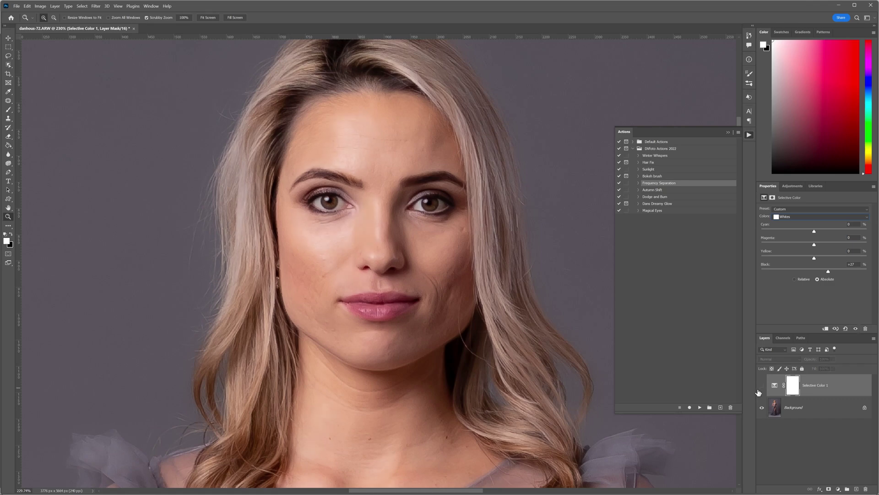
click(762, 386)
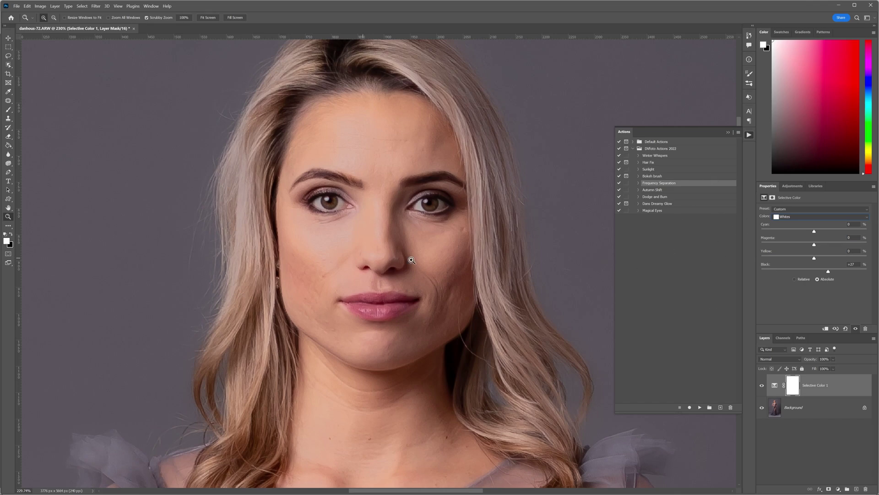
mouse_move(815, 260)
mouse_down()
mouse_move(836, 259)
mouse_move(820, 262)
mouse_up()
mouse_move(815, 245)
mouse_down()
mouse_move(834, 248)
mouse_move(819, 249)
mouse_up()
Invert the Selective Color layer's mask to black to hide the adjustment.
drag(365, 227, 385, 223)
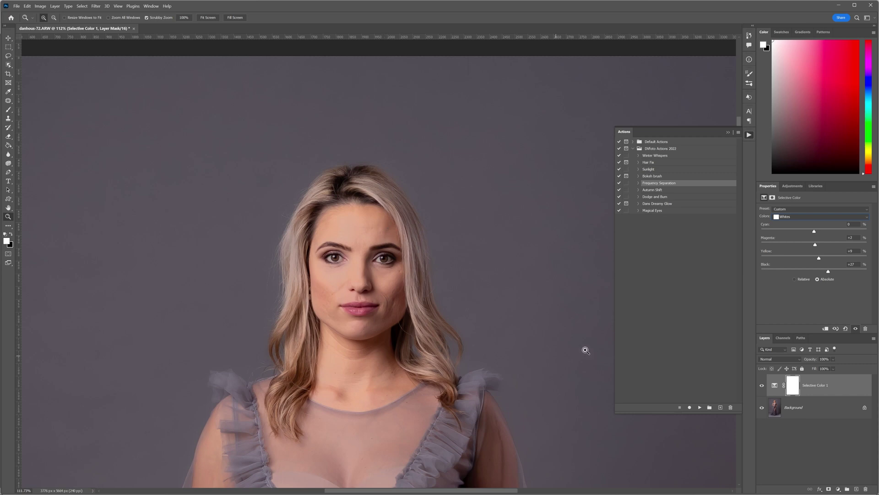
click(795, 384)
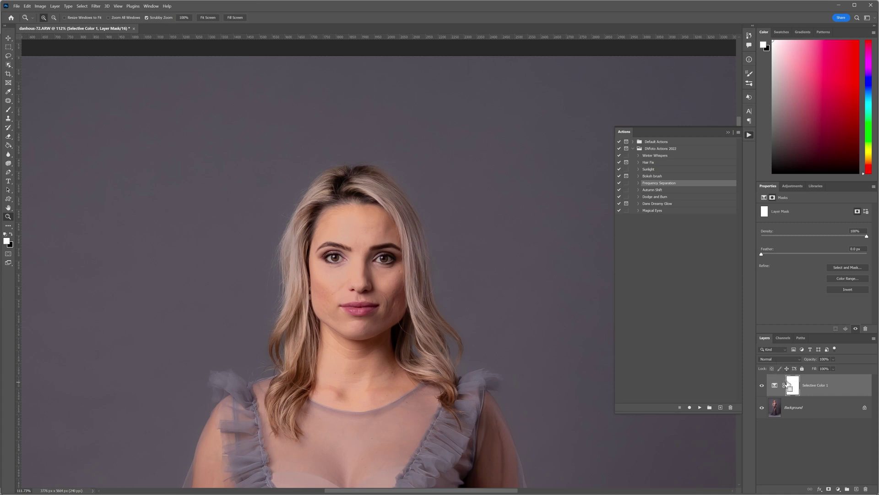
key(ctrl+i)
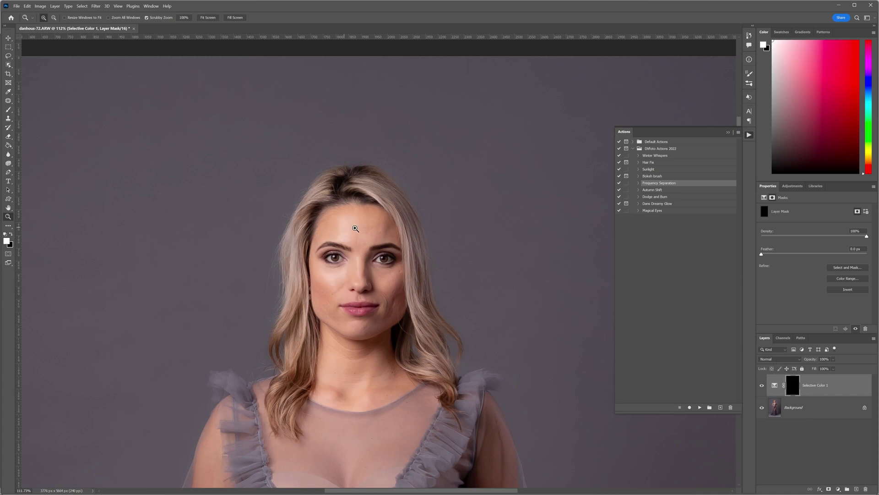
Paint white on the mask with a resized brush over the shiny highlights on the forehead, cheek and nose.
mouse_move(351, 234)
mouse_down()
mouse_move(362, 228)
mouse_move(369, 240)
mouse_move(357, 245)
mouse_up()
alt+click(359, 245)
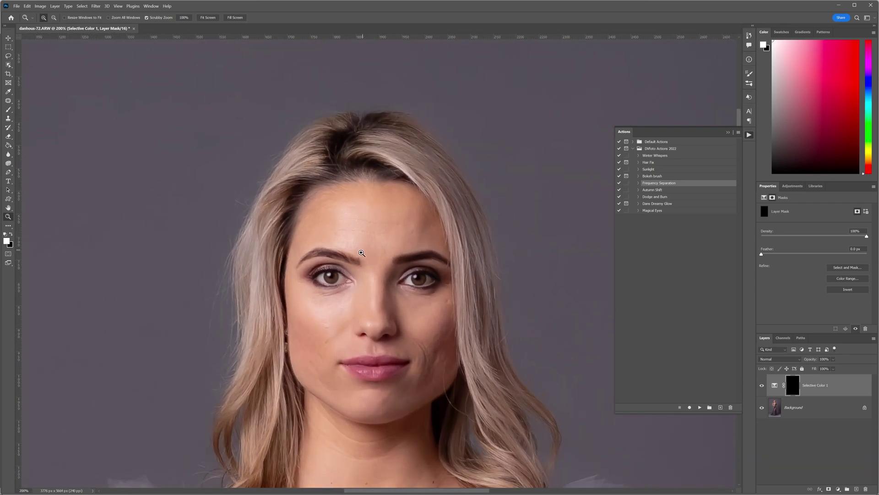
drag(9, 109, 33, 111)
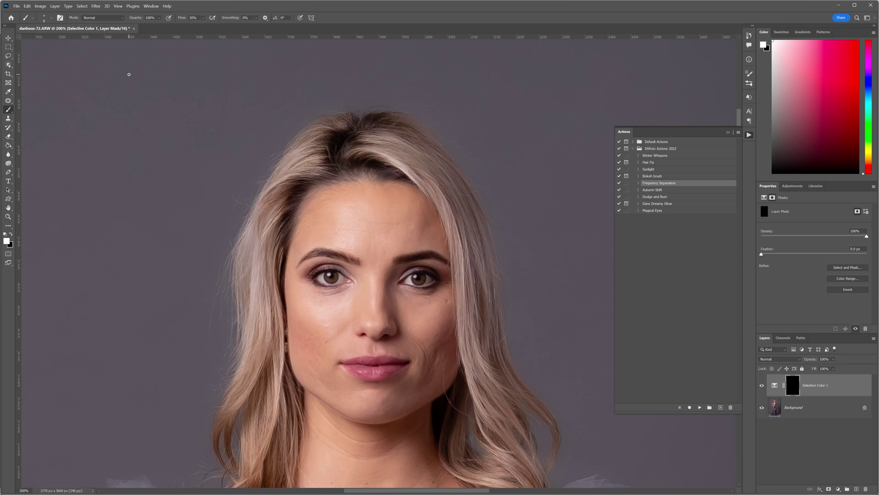
key(bracketright)
key(bracketright)
key(bracketright)
key(bracketright)
key(bracketright)
key(bracketright)
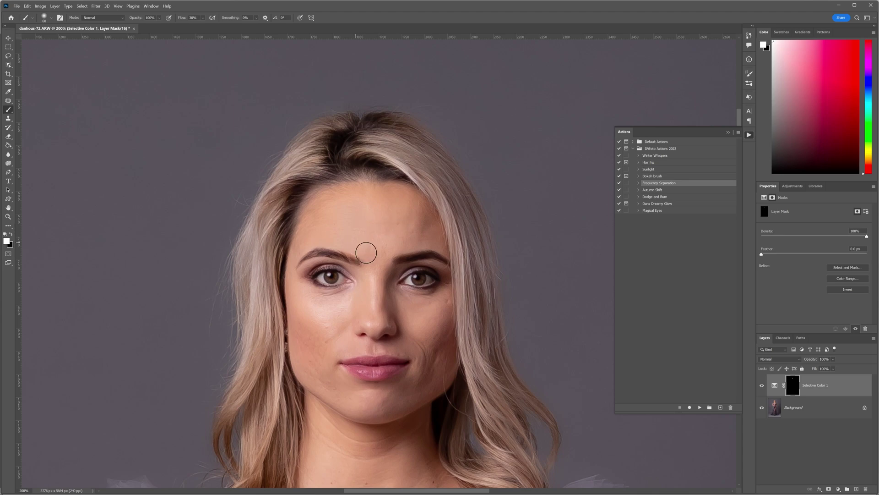
key(bracketleft)
key(bracketleft)
key(bracketleft)
key(bracketleft)
key(bracketleft)
key(bracketright)
key(bracketright)
key(bracketright)
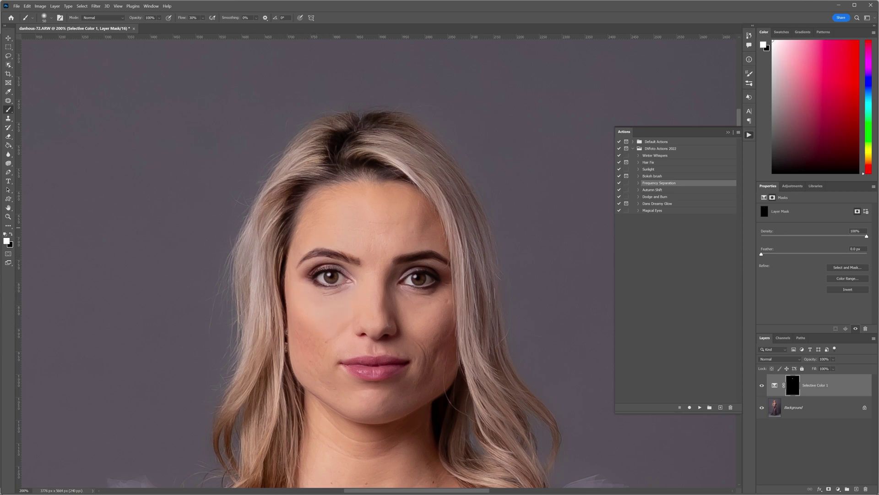
Reduce the Selective Color layer's opacity to 56% and check the face with the layer hidden and shown.
click(8, 216)
alt+click(408, 274)
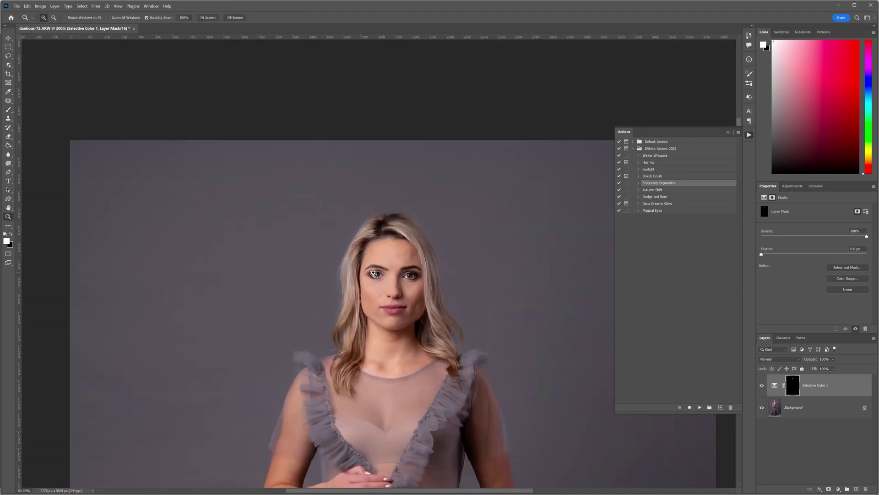
drag(423, 302, 420, 250)
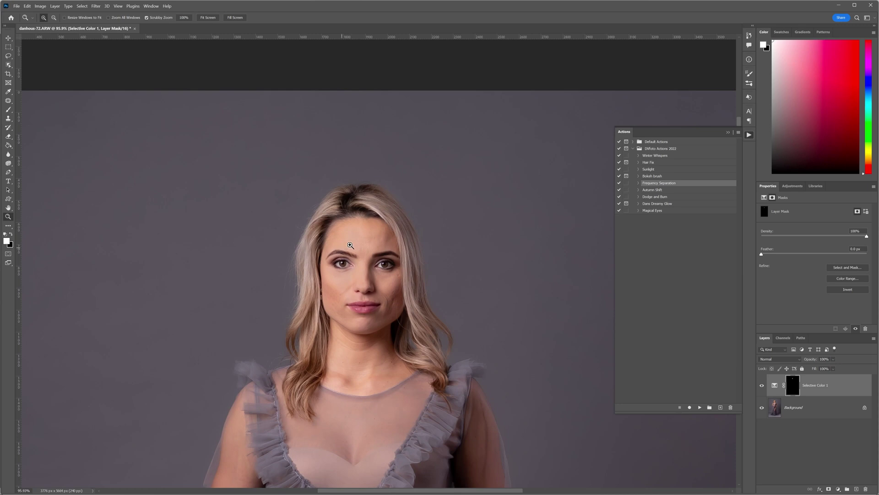
drag(363, 239, 370, 231)
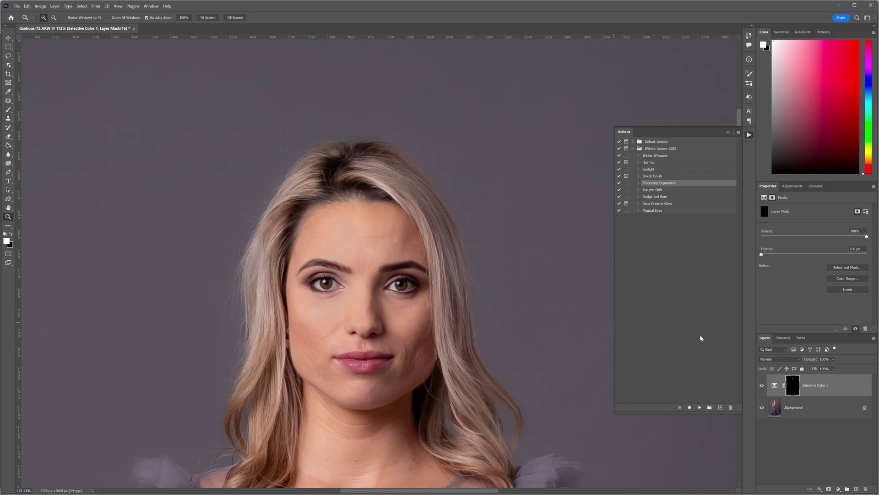
drag(810, 362, 805, 363)
click(762, 388)
click(762, 387)
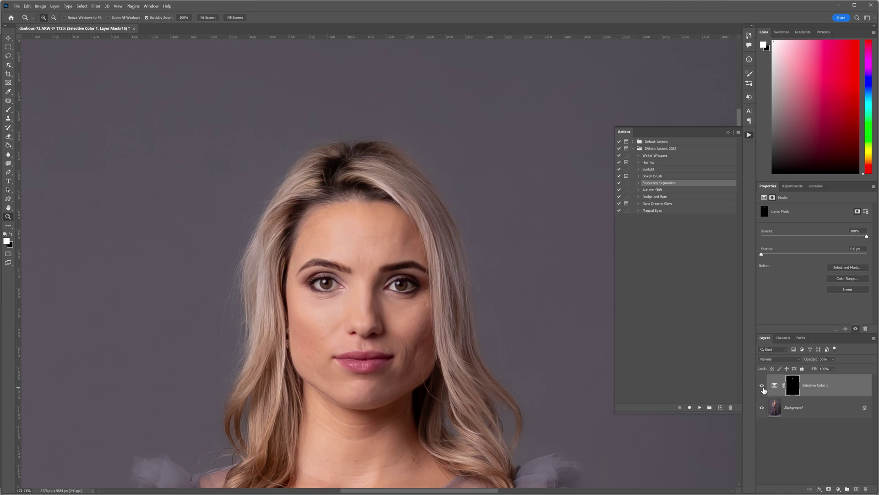
Compare the whole portrait before and after the highlight correction by hiding and showing the Selective Color layer.
scroll(382, 256, down, 8)
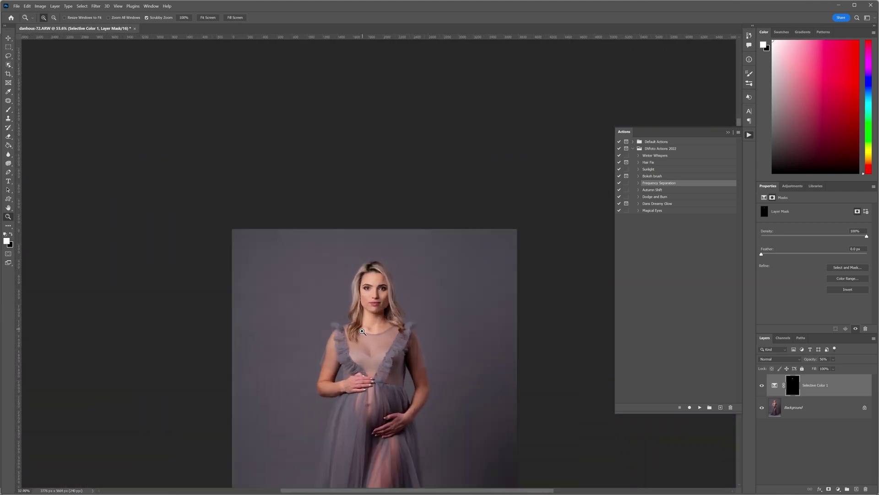
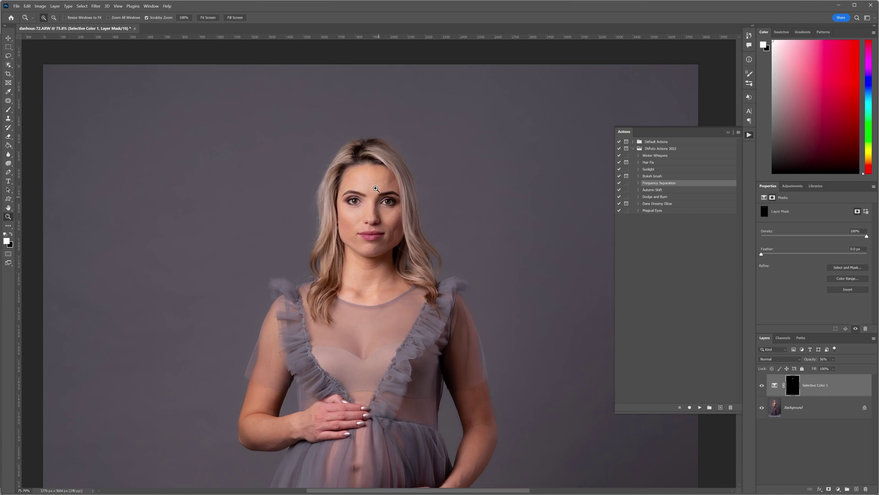
drag(374, 190, 380, 187)
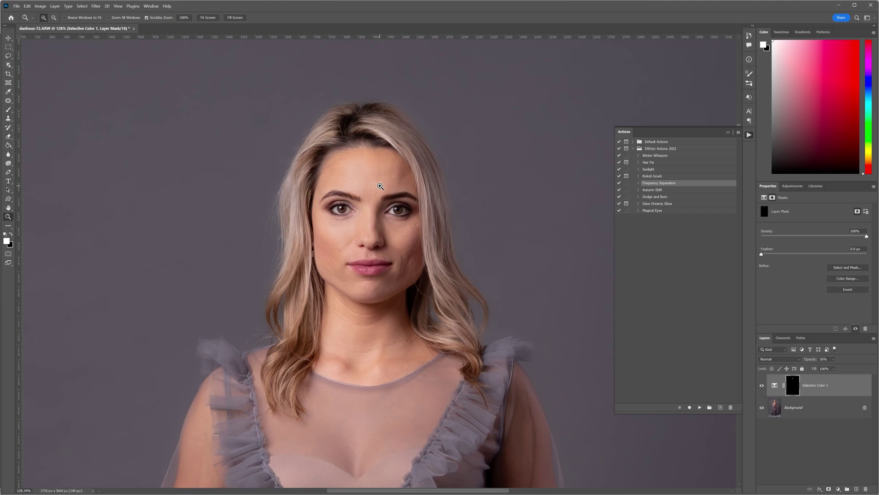
click(762, 387)
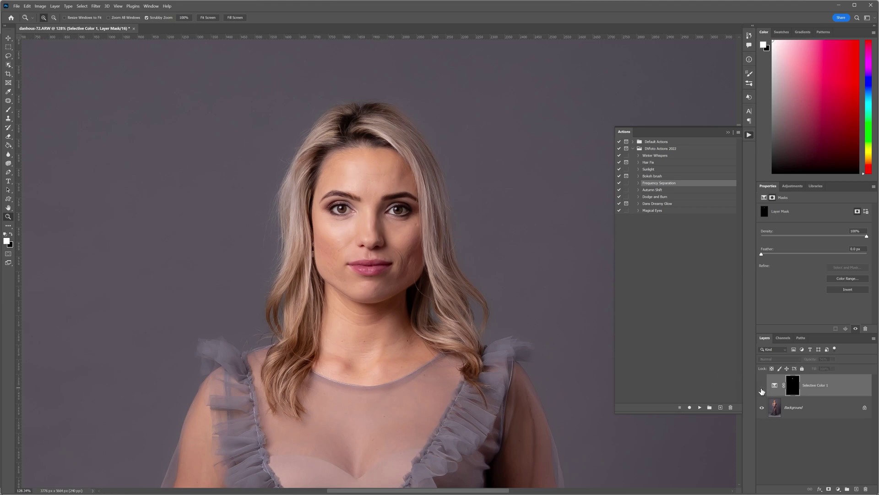
click(762, 388)
drag(410, 225, 410, 188)
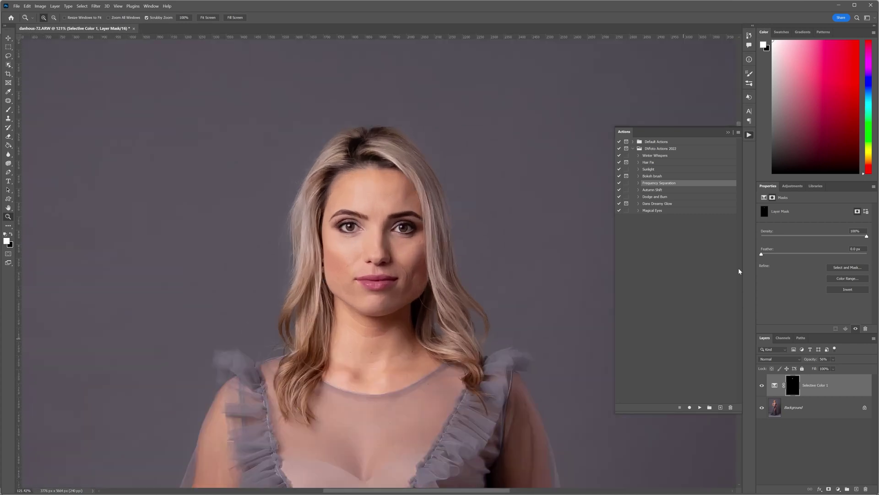
Flatten the image and run the Frequency Separation action on it.
right_click(807, 407)
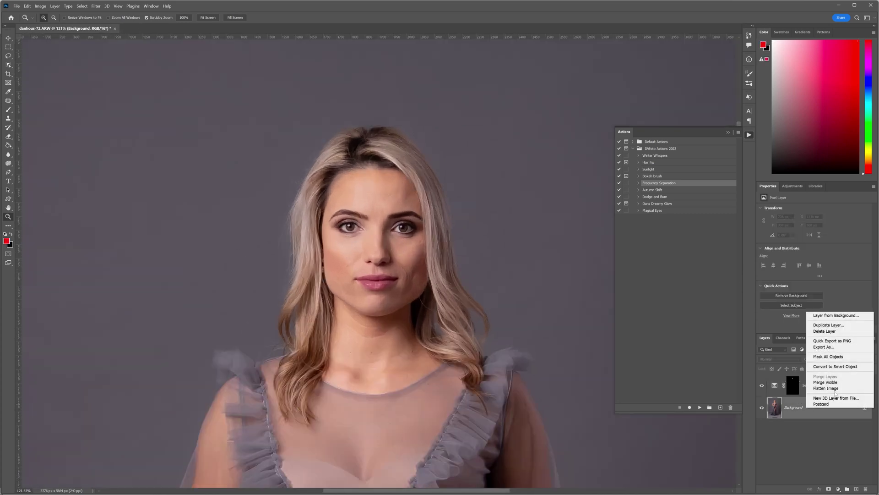
click(834, 389)
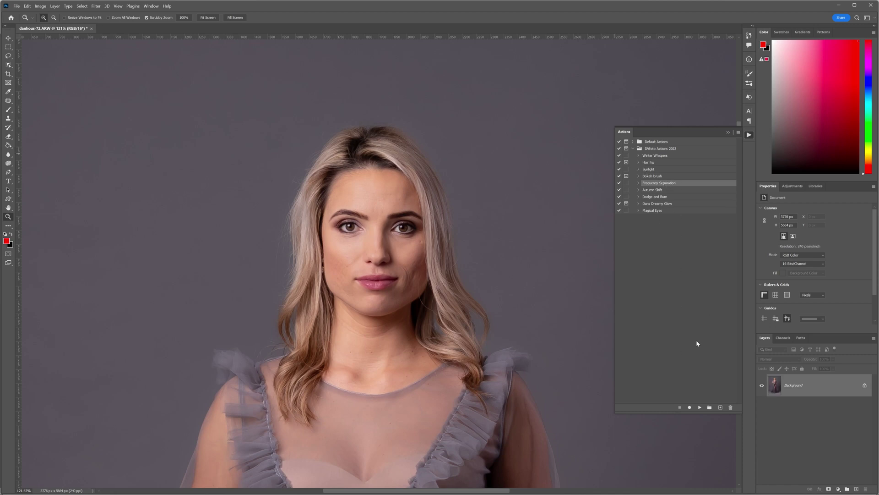
click(699, 407)
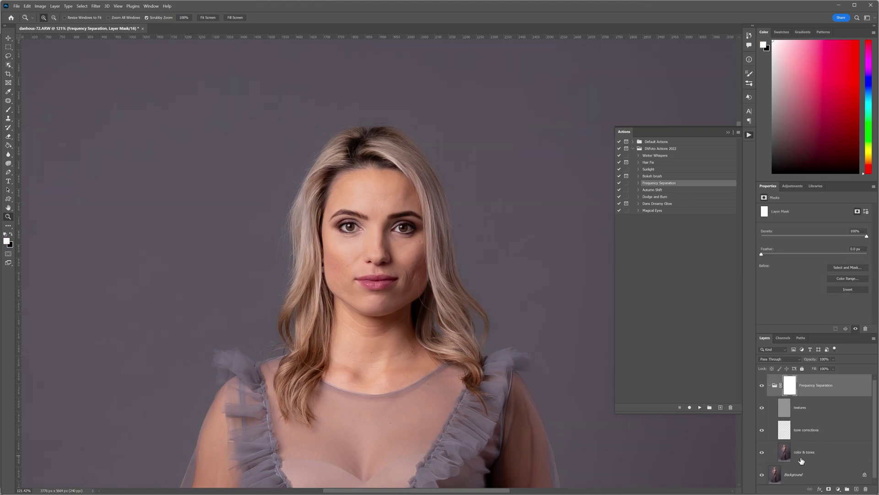
Blend the uneven skin tones on the cheek of the color & tones layer with the Mixer Brush.
scroll(383, 186, up, 5)
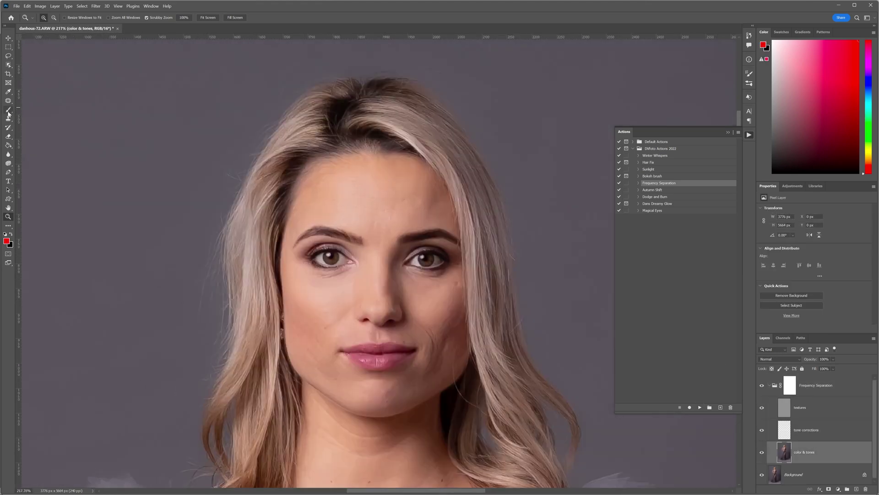
click(8, 112)
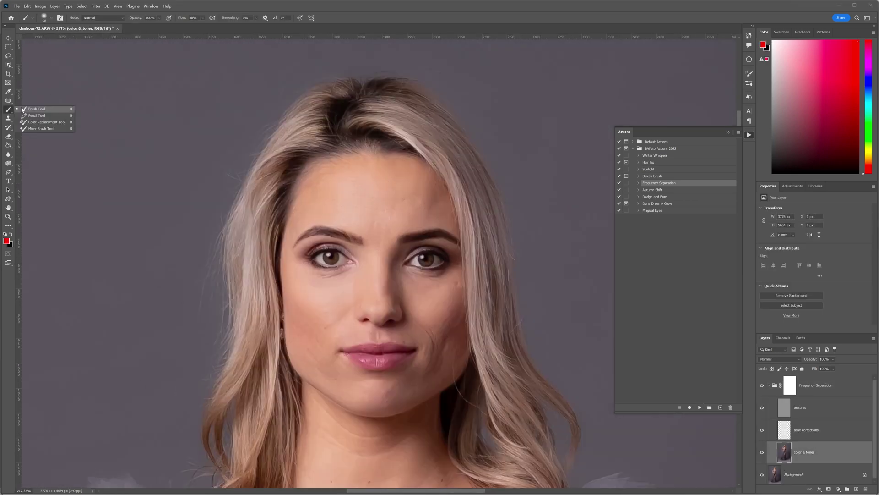
click(47, 128)
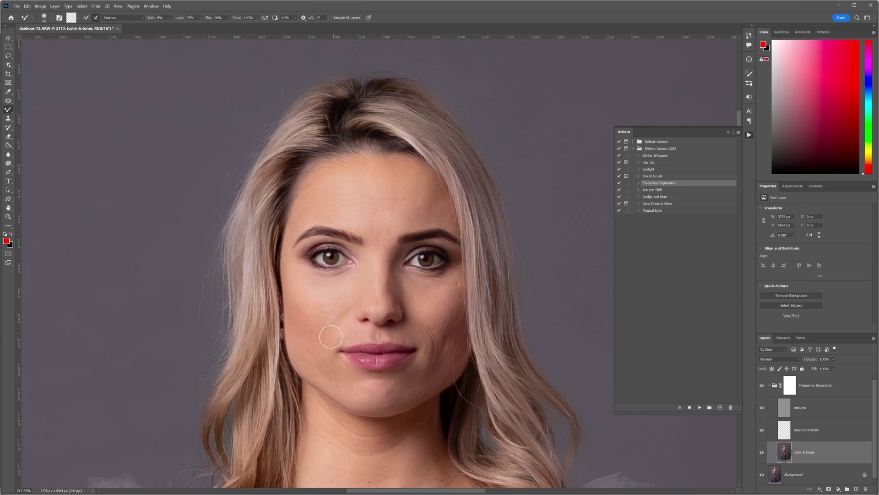
drag(435, 305, 453, 307)
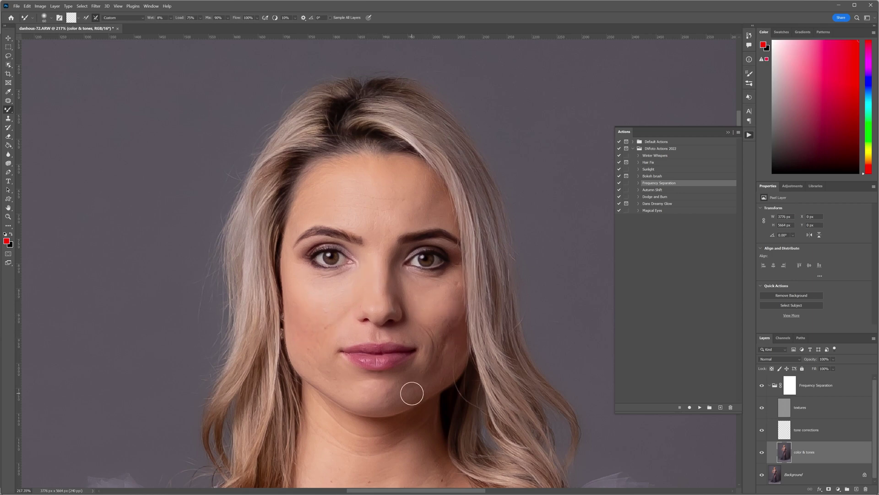
click(9, 217)
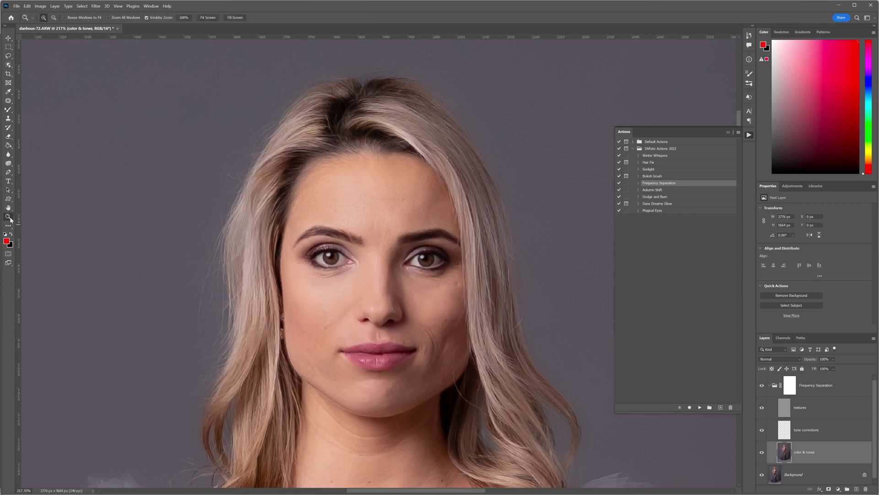
drag(367, 237, 359, 208)
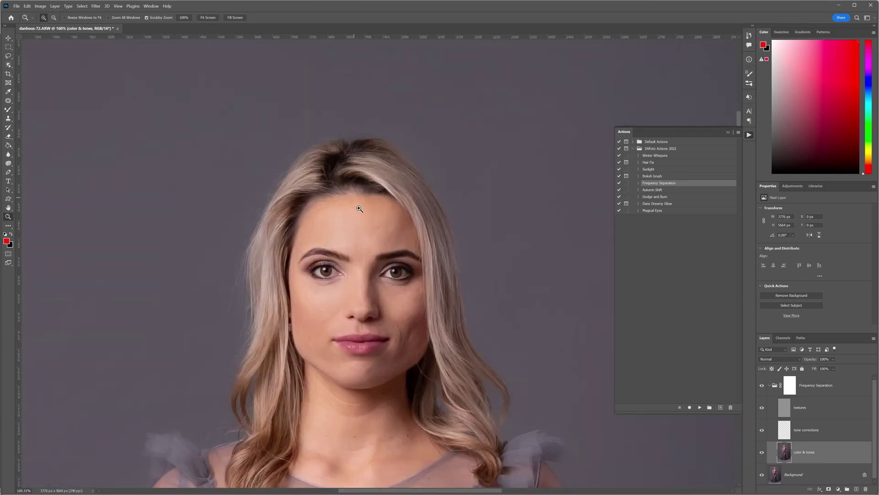
Flatten the frequency separation layers and add a Hue/Saturation adjustment layer above the Background.
right_click(800, 473)
click(827, 451)
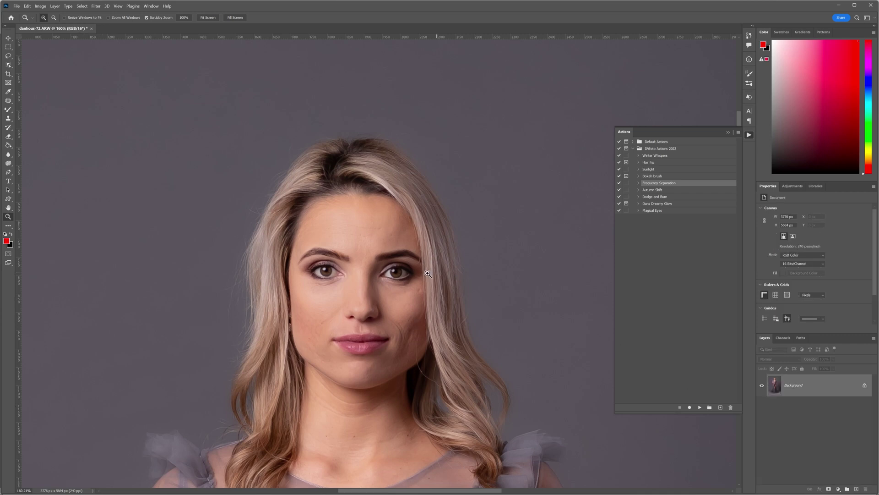
click(838, 488)
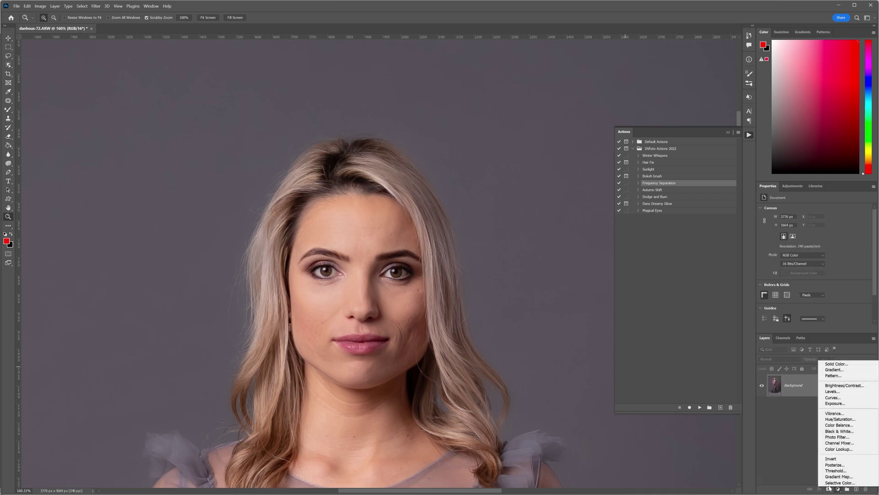
click(852, 420)
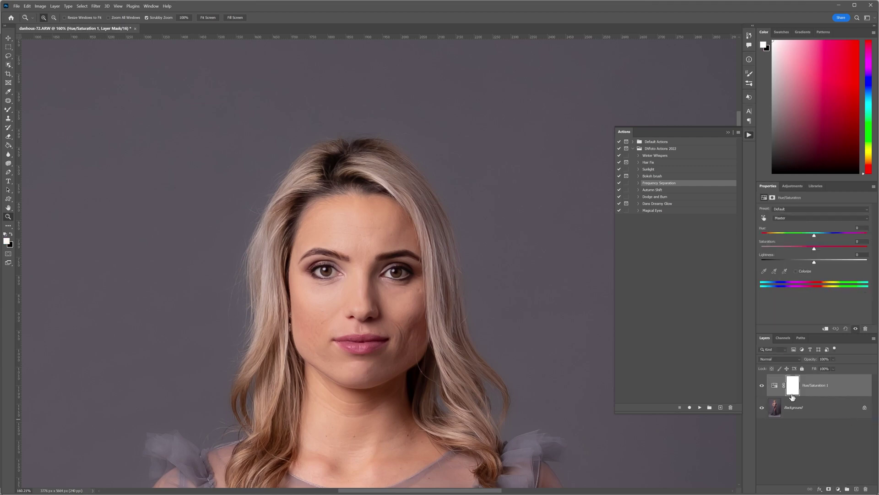
Set the Yellows hue to +180 and shift the color range away from red to isolate the yellowish skin areas.
click(792, 217)
click(799, 233)
drag(814, 235, 871, 241)
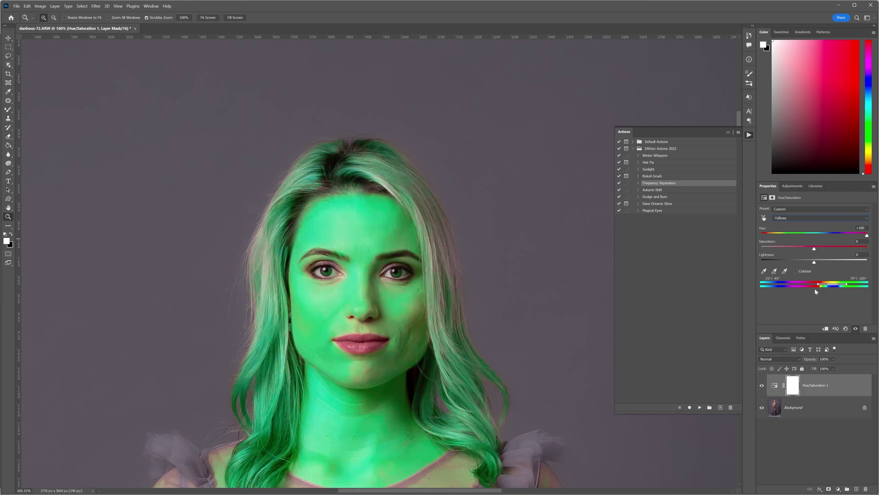
drag(833, 287, 836, 287)
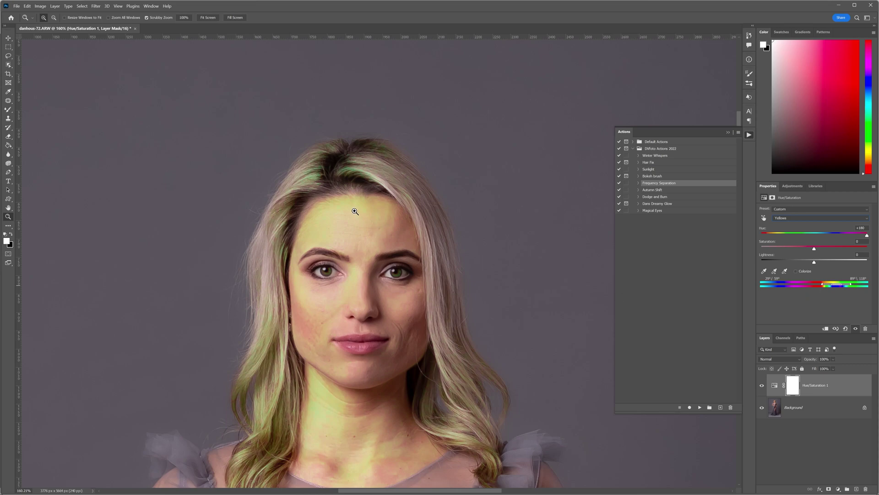
Set the Yellows hue to -4 and compare the skin with the Hue/Saturation layer hidden and shown.
click(814, 235)
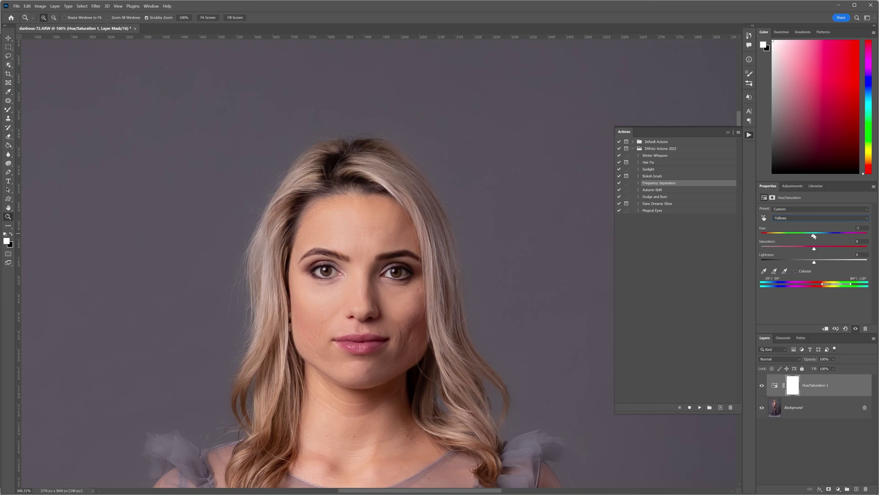
drag(814, 236, 813, 236)
click(762, 387)
click(763, 388)
click(762, 387)
click(762, 387)
On a second Hue/Saturation layer, set the Reds hue to +180 and shift the color range toward magenta to isolate the reddest skin.
click(838, 488)
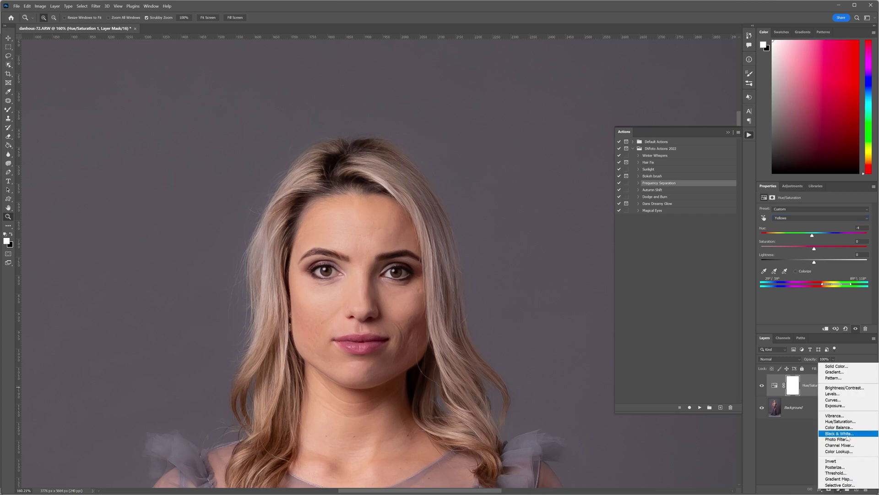
click(839, 421)
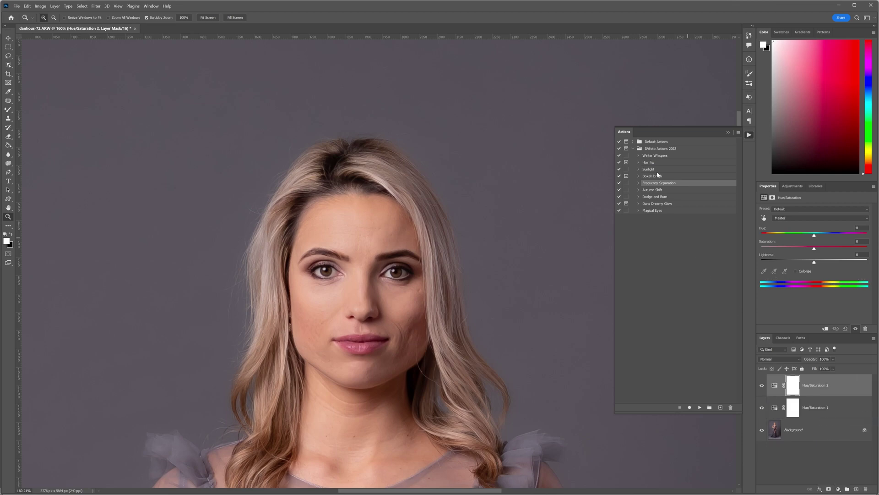
click(807, 219)
click(813, 235)
drag(814, 236, 877, 237)
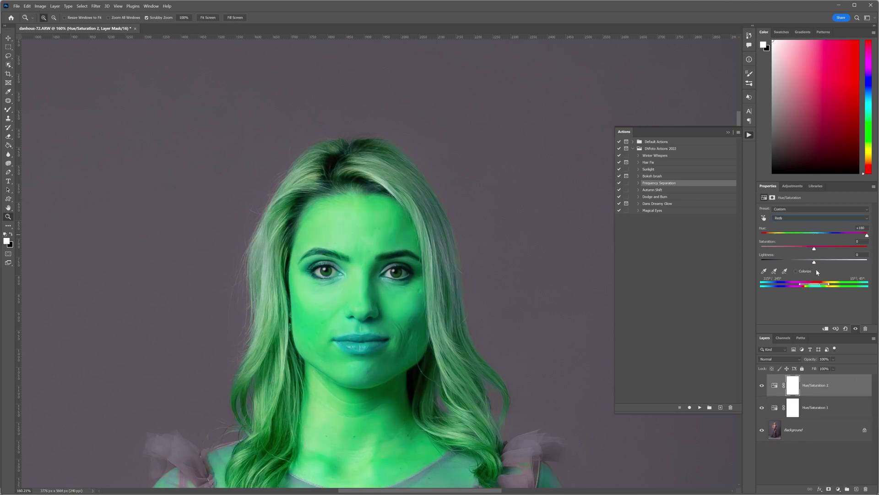
drag(817, 284, 811, 287)
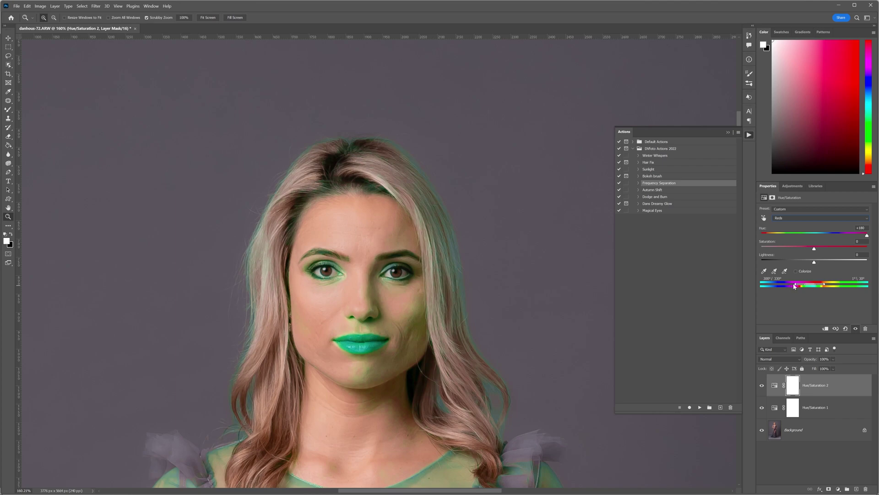
Invert the second Hue/Saturation layer's mask and paint white over the shadowed cheek, nose, forehead and chin.
key(ctrl+i)
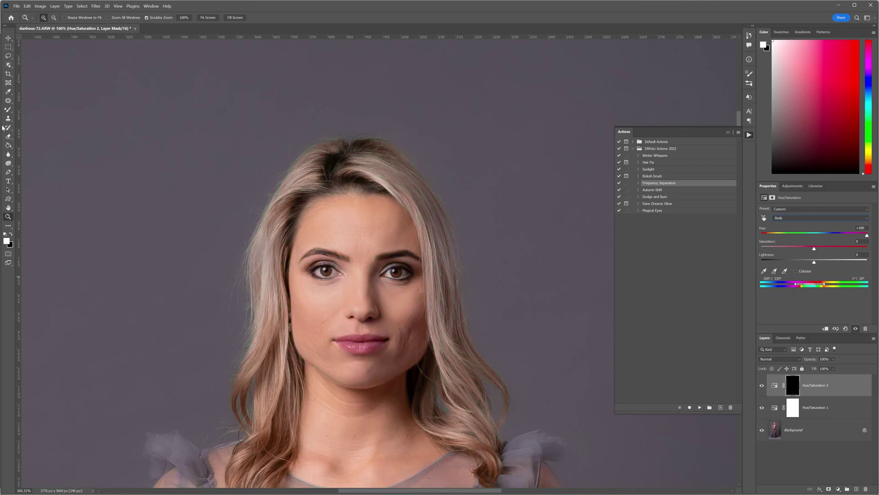
drag(8, 109, 35, 112)
click(44, 112)
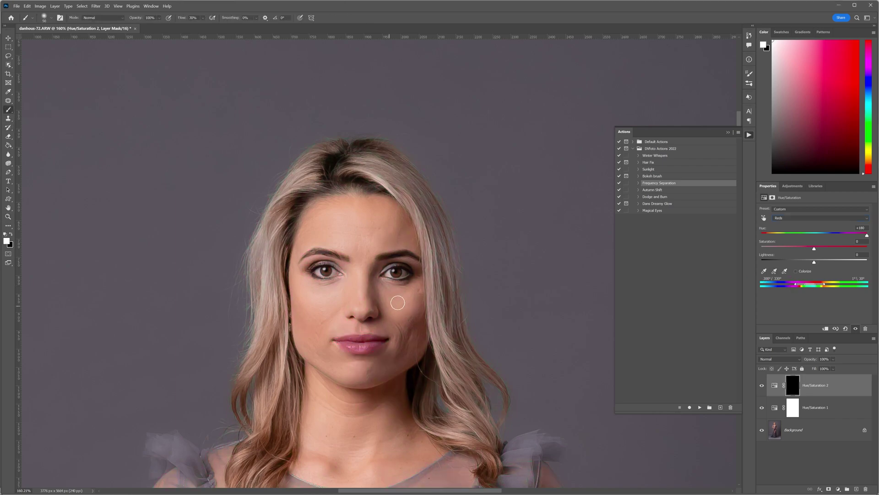
mouse_move(398, 303)
mouse_down()
mouse_move(418, 311)
mouse_move(400, 342)
mouse_move(402, 356)
mouse_move(406, 296)
mouse_up()
drag(365, 274, 373, 315)
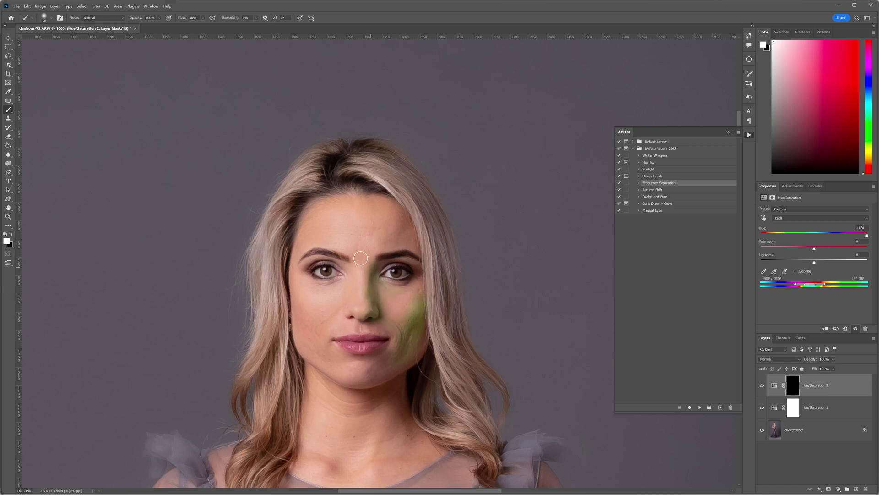
drag(394, 212, 367, 180)
mouse_move(359, 380)
mouse_down()
mouse_move(394, 364)
mouse_move(337, 368)
mouse_move(386, 362)
mouse_move(409, 321)
mouse_move(354, 314)
mouse_up()
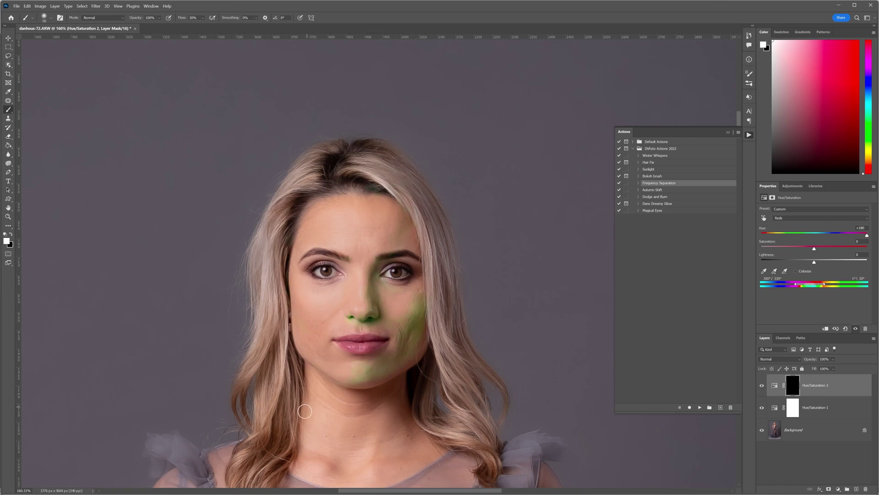
Lower the Reds hue to about +24 and inspect the corrected skin up close and across the whole portrait.
click(819, 234)
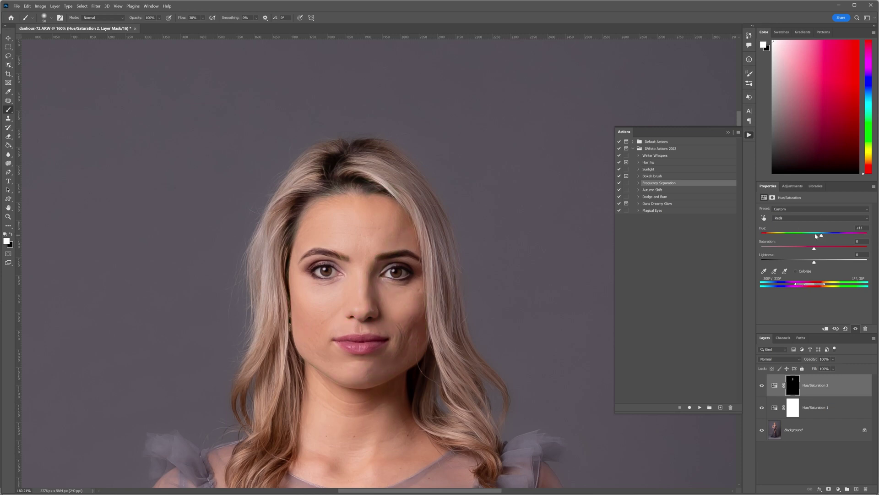
click(8, 216)
drag(172, 221, 423, 274)
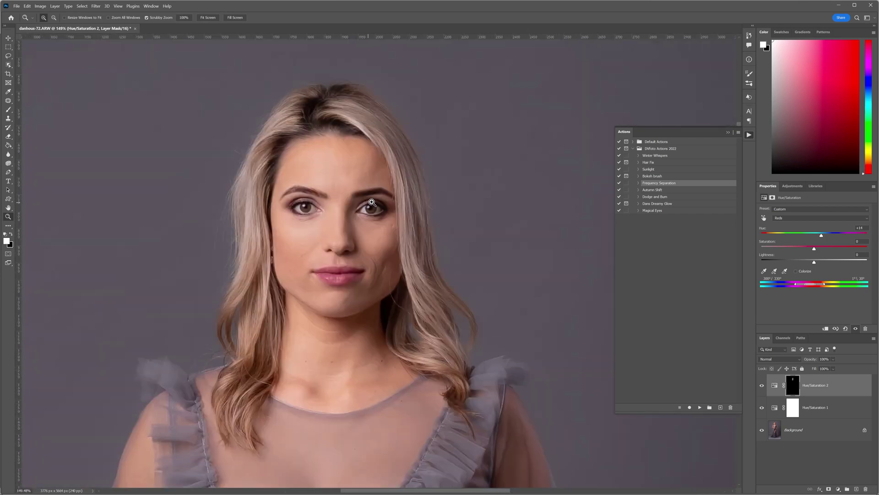
drag(370, 202, 380, 86)
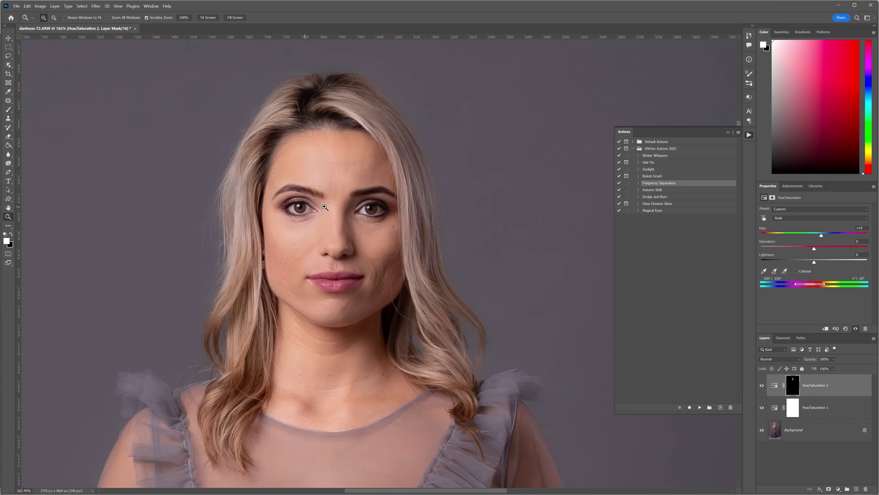
drag(312, 212, 273, 254)
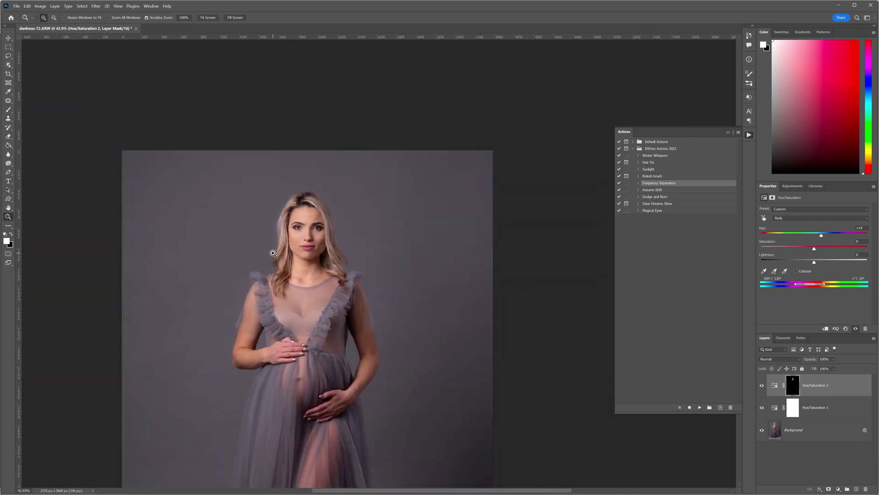